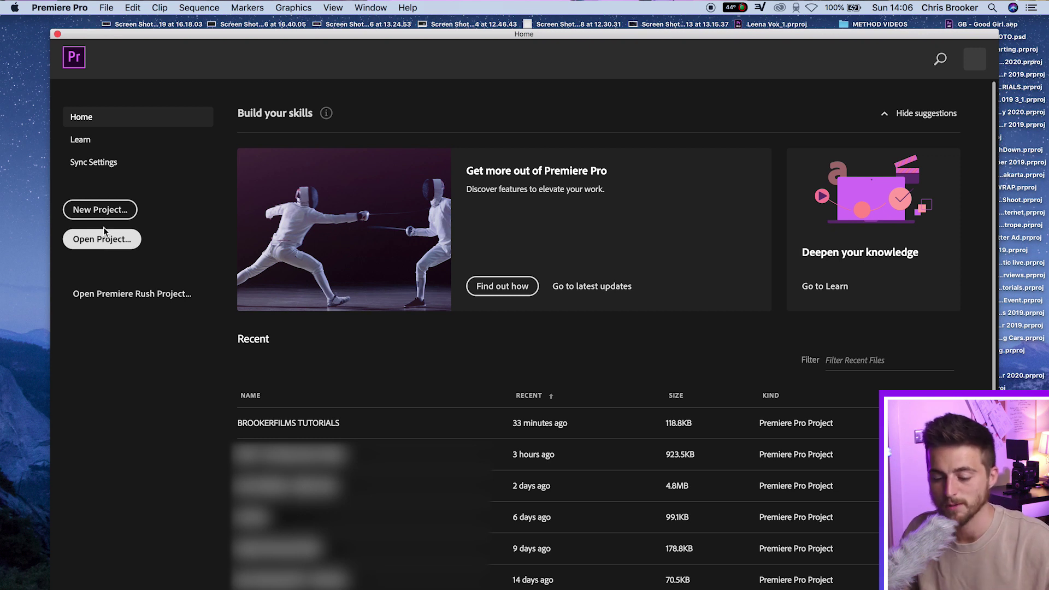
Start a new project named 'Video' on the Desktop and review the renderer options.
left_click(99, 209)
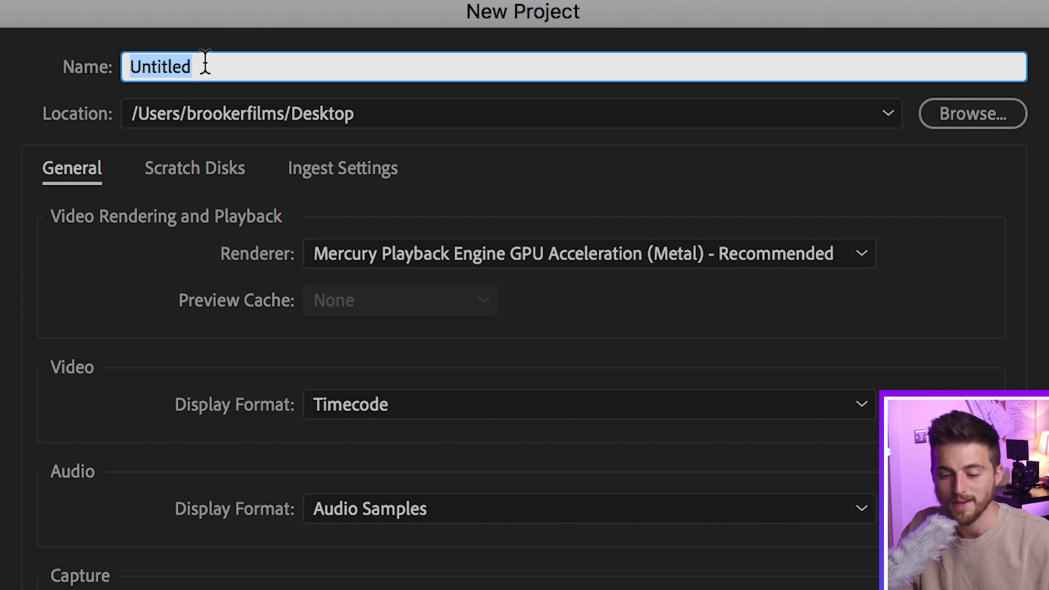
type("Video")
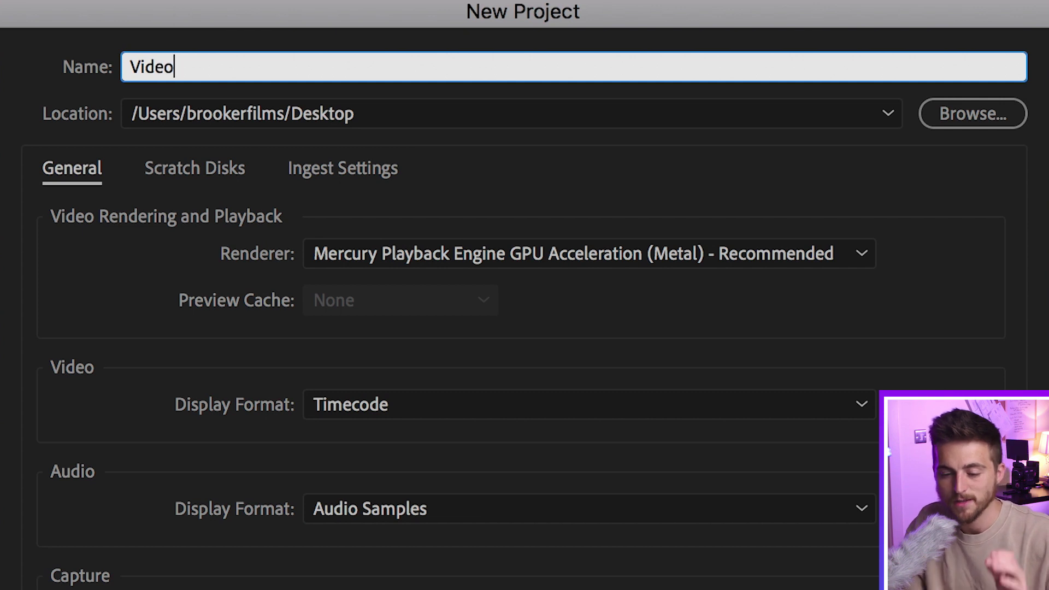
left_click(211, 116)
left_click(211, 116)
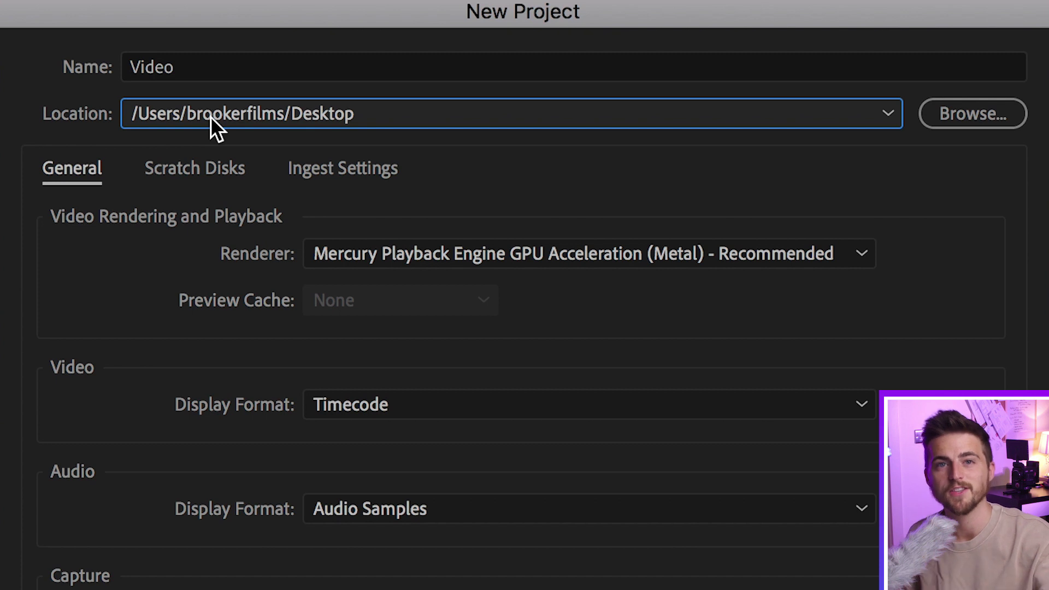
left_click(81, 162)
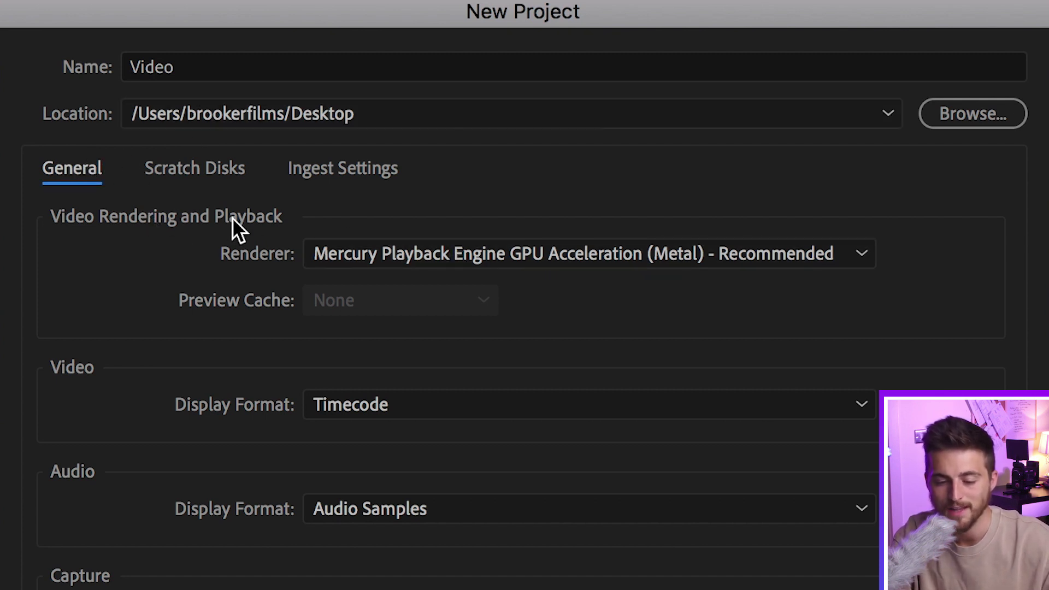
left_click(467, 254)
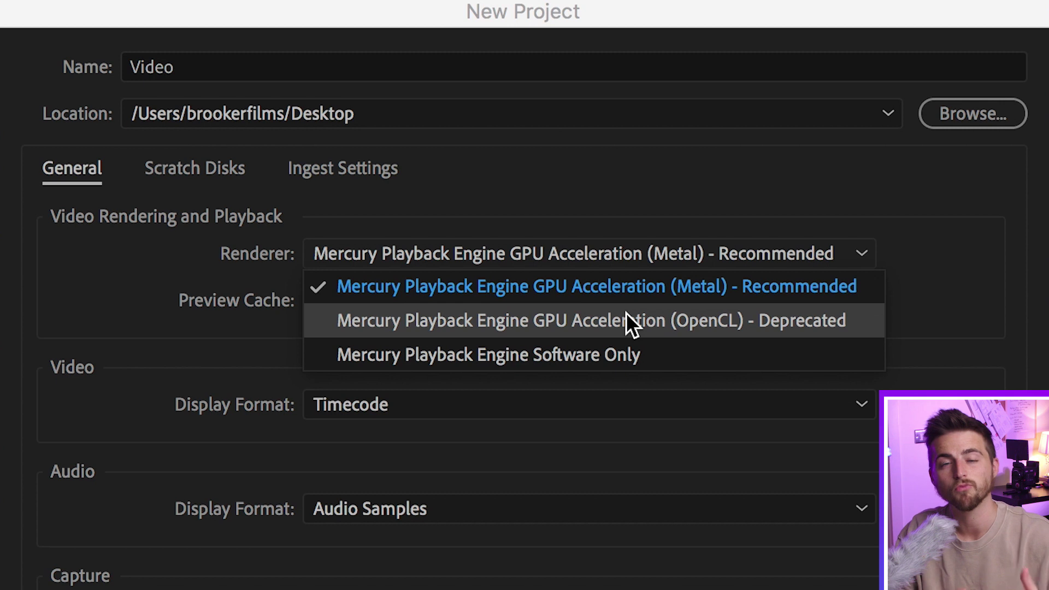
Keep the defaults: Metal GPU renderer, Timecode video display, Audio Samples audio display, DV capture.
left_click(642, 294)
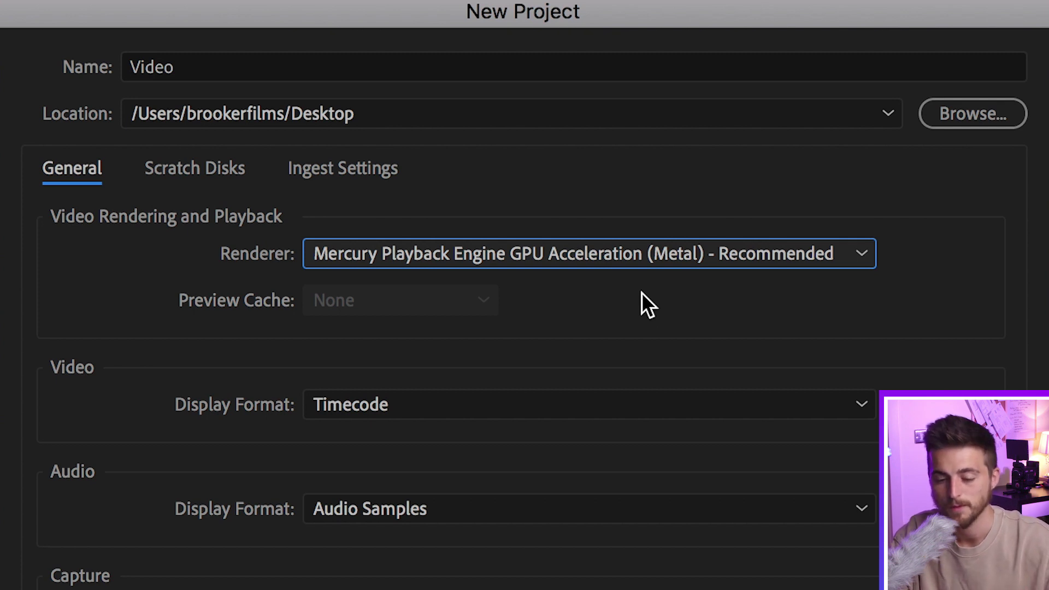
left_click(473, 400)
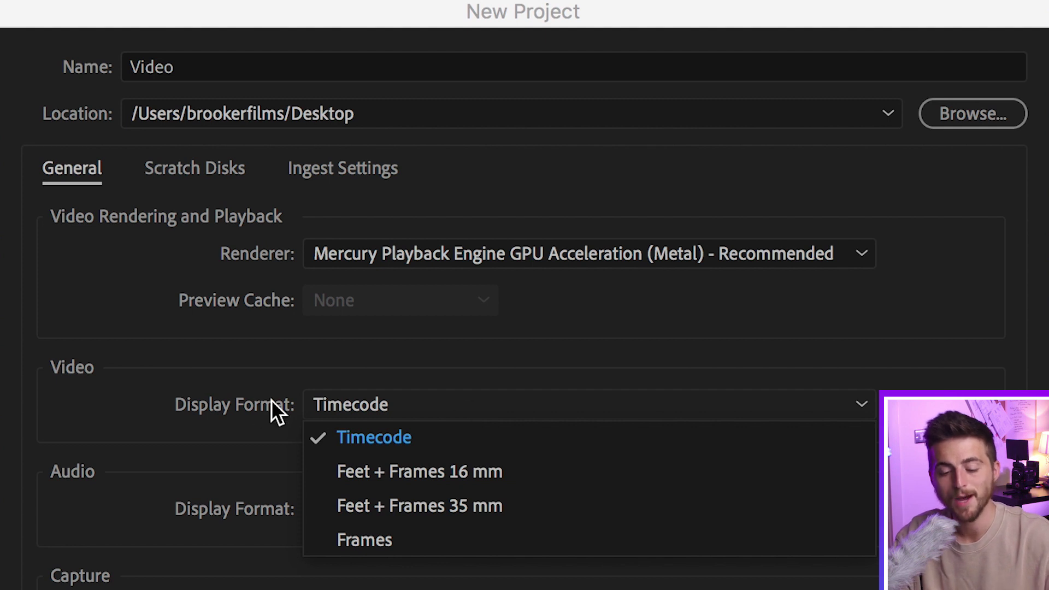
left_click(392, 434)
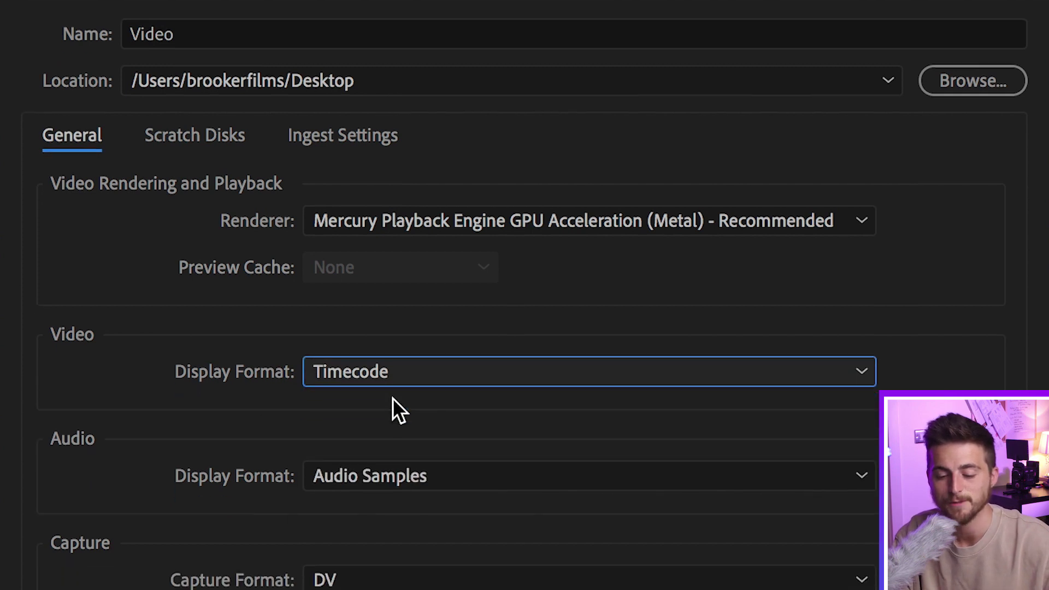
left_click(396, 422)
left_click(398, 424)
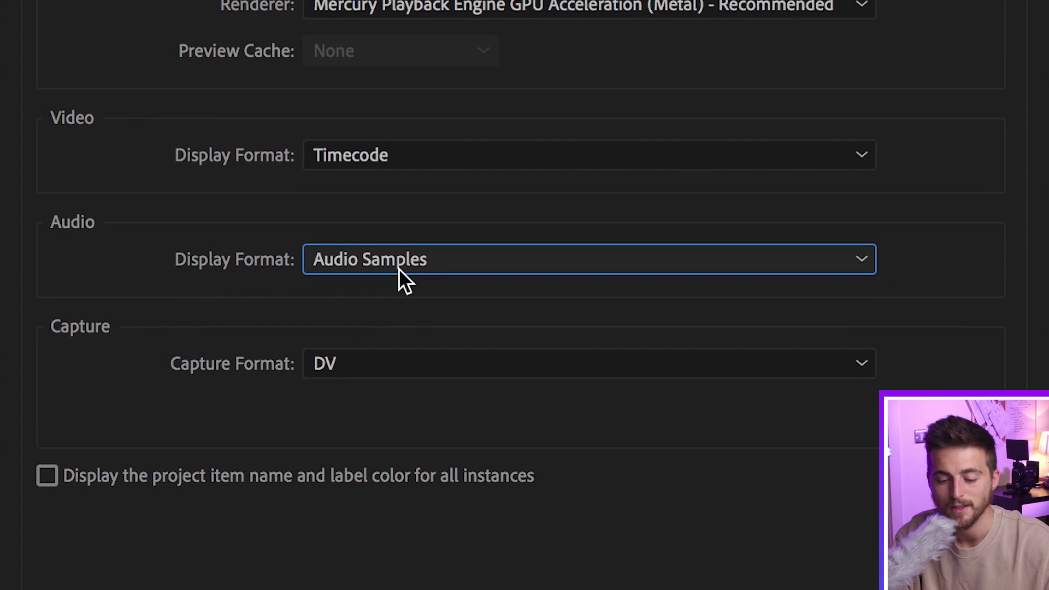
left_click(431, 338)
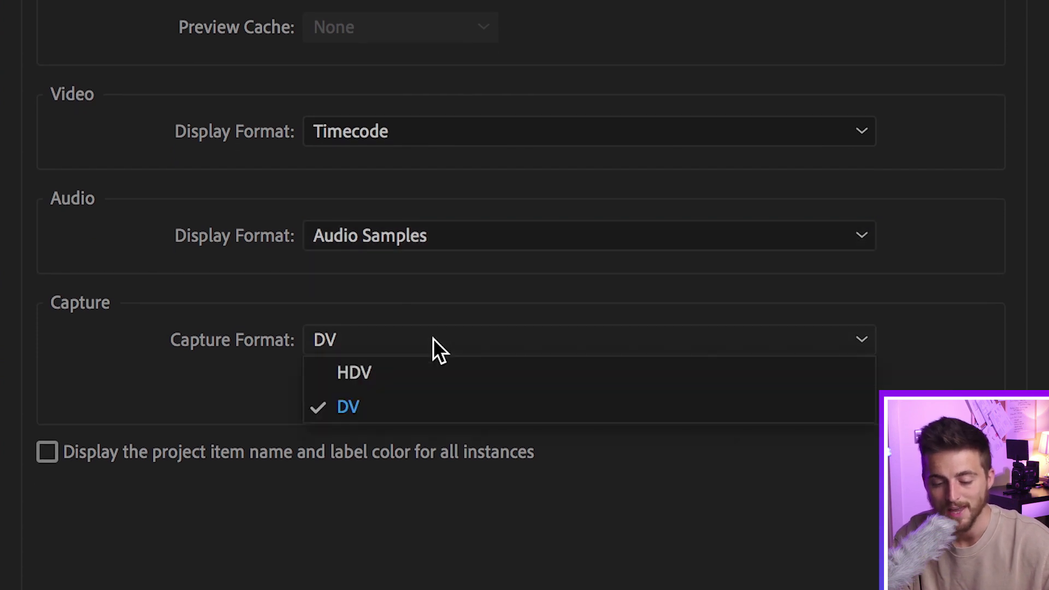
left_click(434, 340)
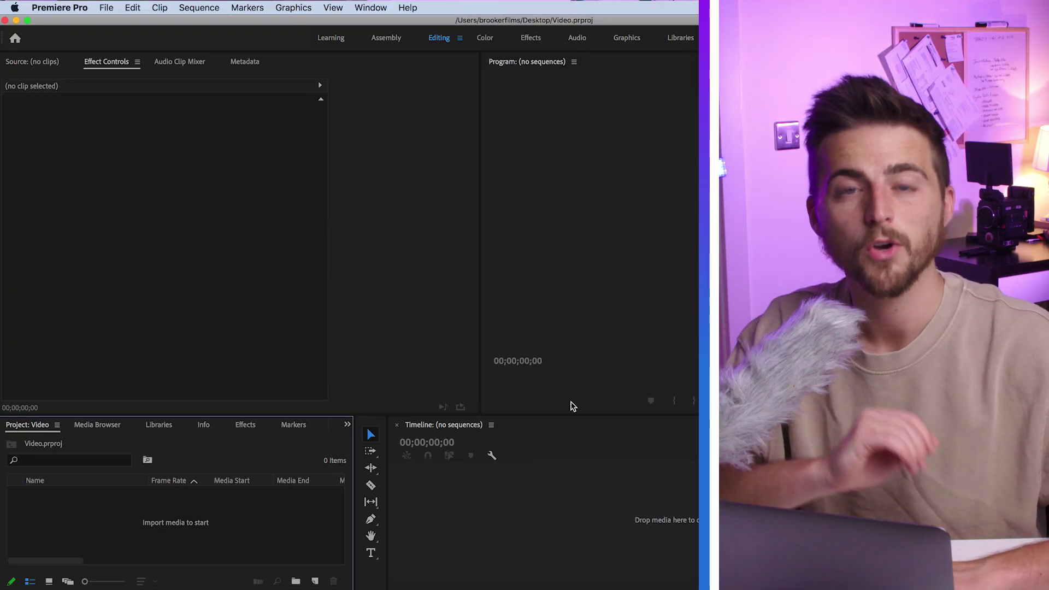
Create a new sequence from the File > New menu.
left_click(106, 7)
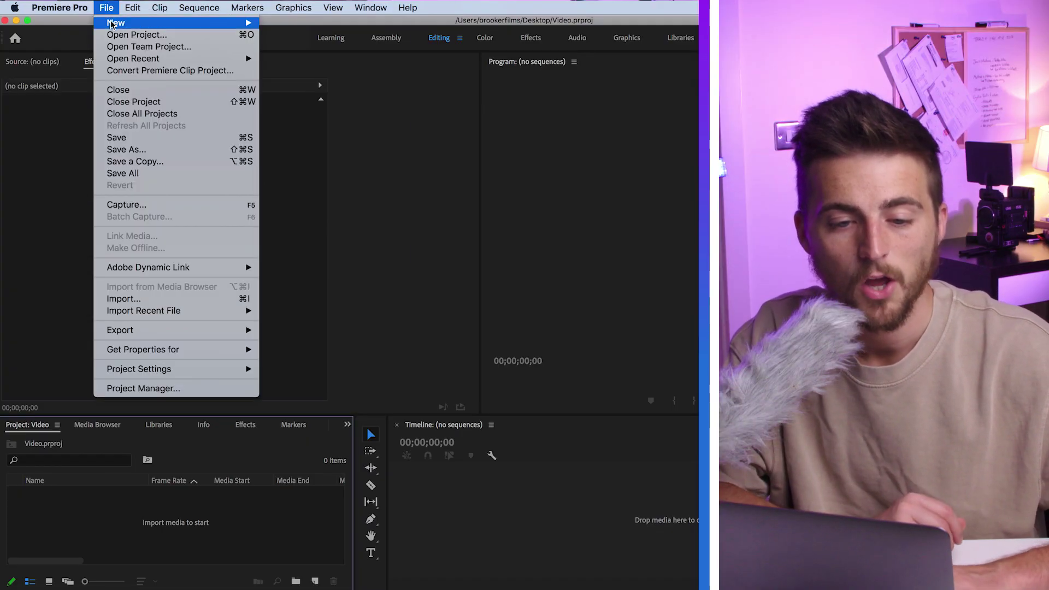
mouse_move(111, 24)
left_click(288, 50)
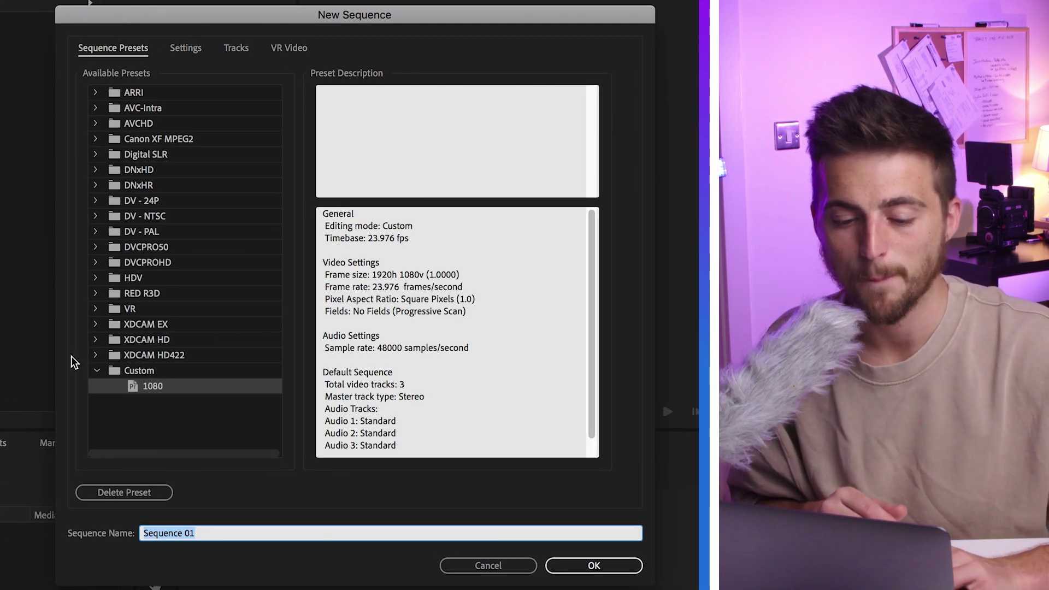
Browse the Custom, ARRI and AVC-Intra preset folders, then switch to the sequence Settings.
left_click(97, 371)
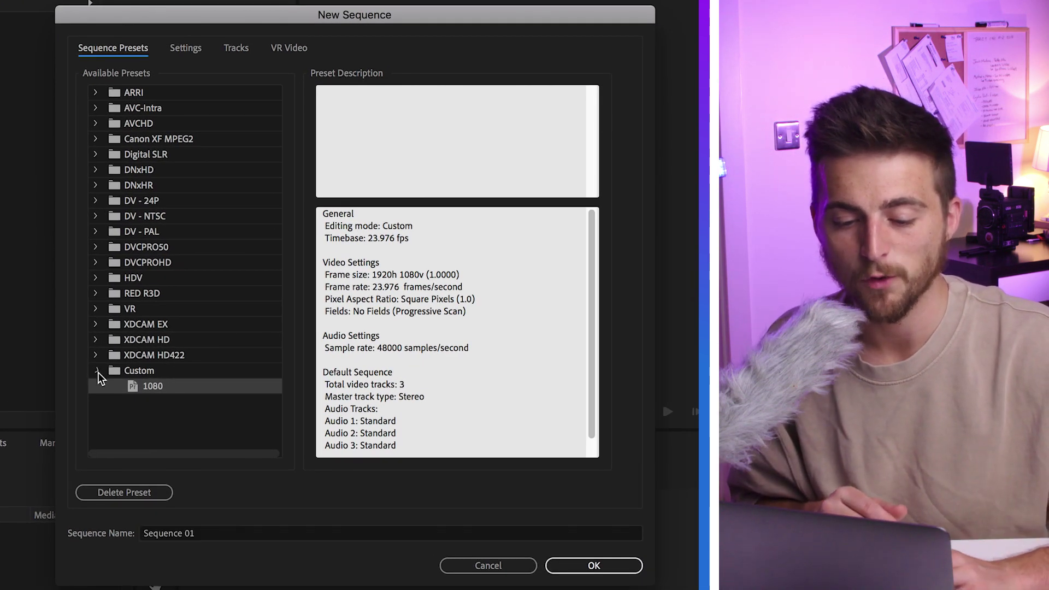
left_click(96, 93)
left_click(96, 93)
left_click(96, 108)
left_click(95, 108)
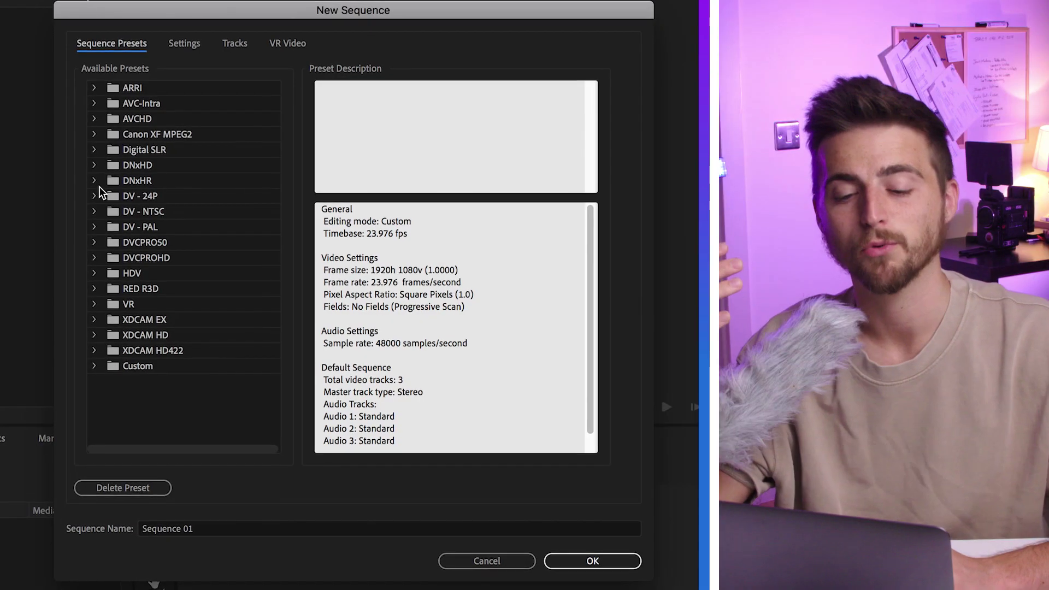
left_click(191, 43)
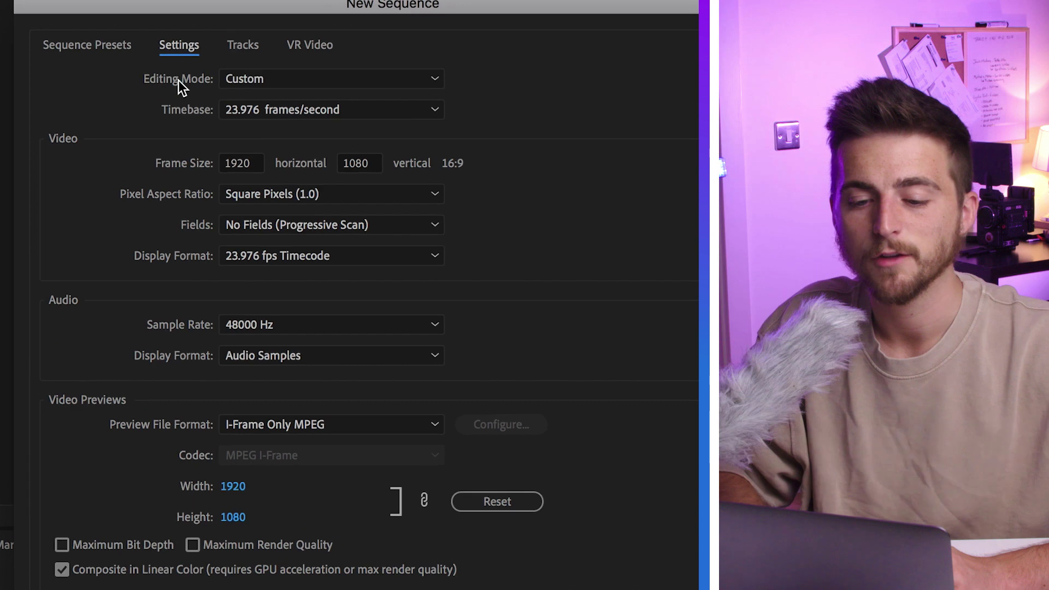
Keep Custom editing mode and set the timebase to 25.00 frames/second.
left_click(260, 79)
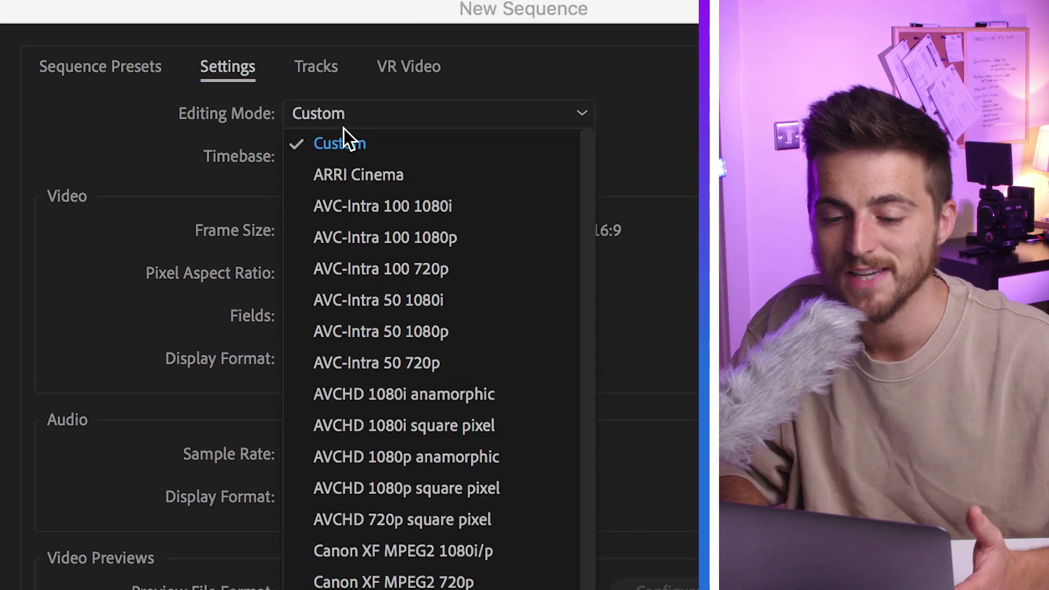
left_click(344, 141)
left_click(362, 162)
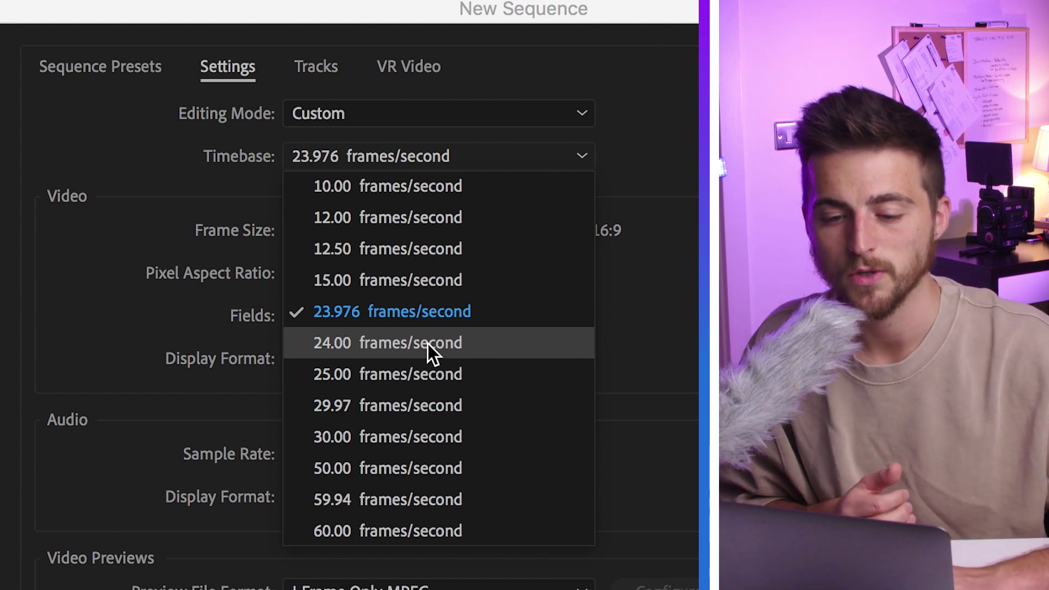
left_click(444, 366)
left_click(434, 160)
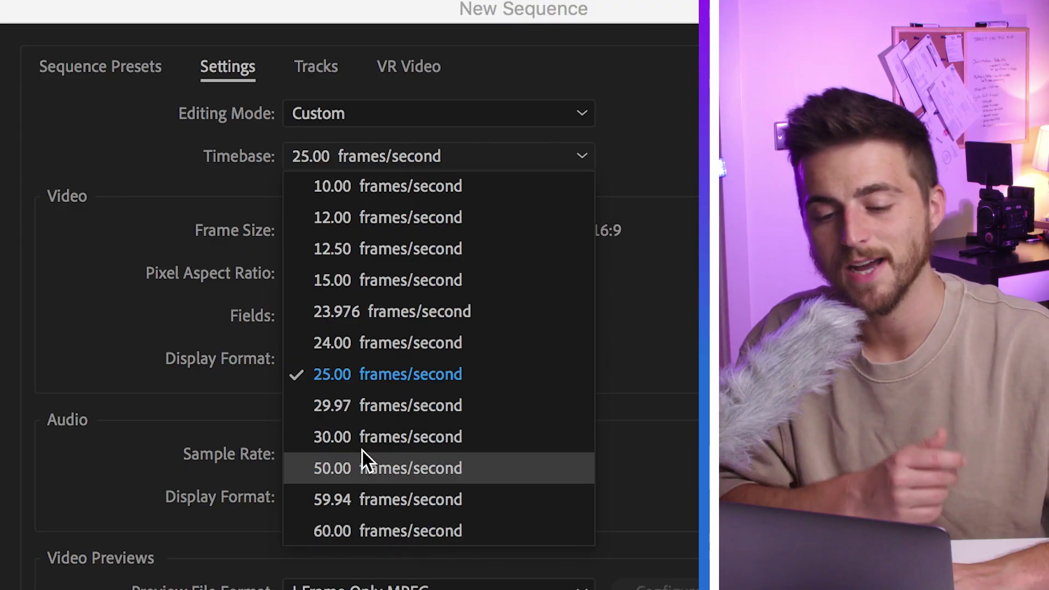
left_click(329, 381)
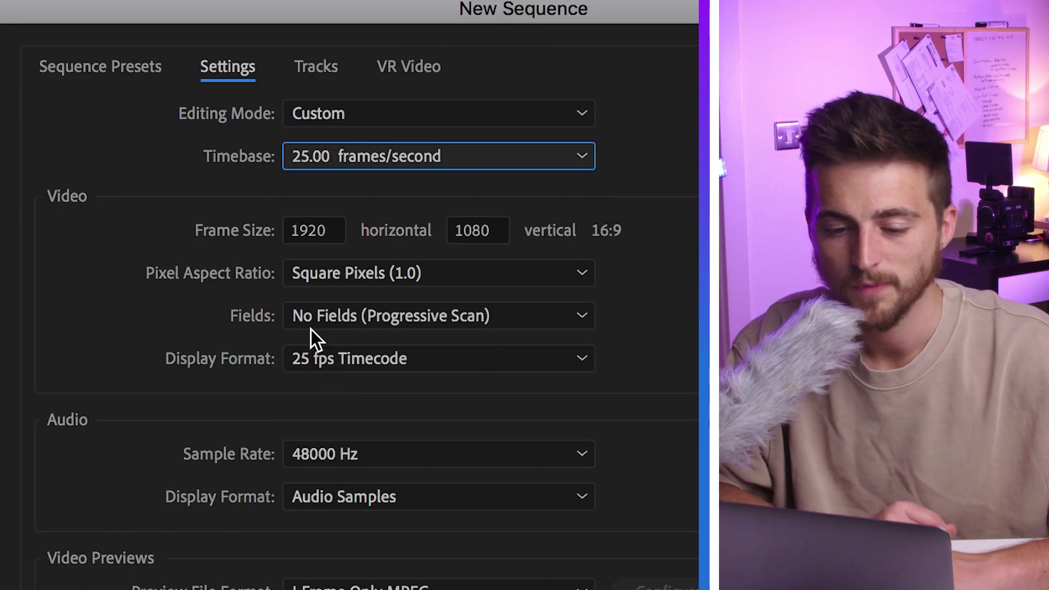
Keep 1920x1080 frame size, Square Pixels, No Fields (Progressive) and 25 fps Timecode display.
left_click(330, 233)
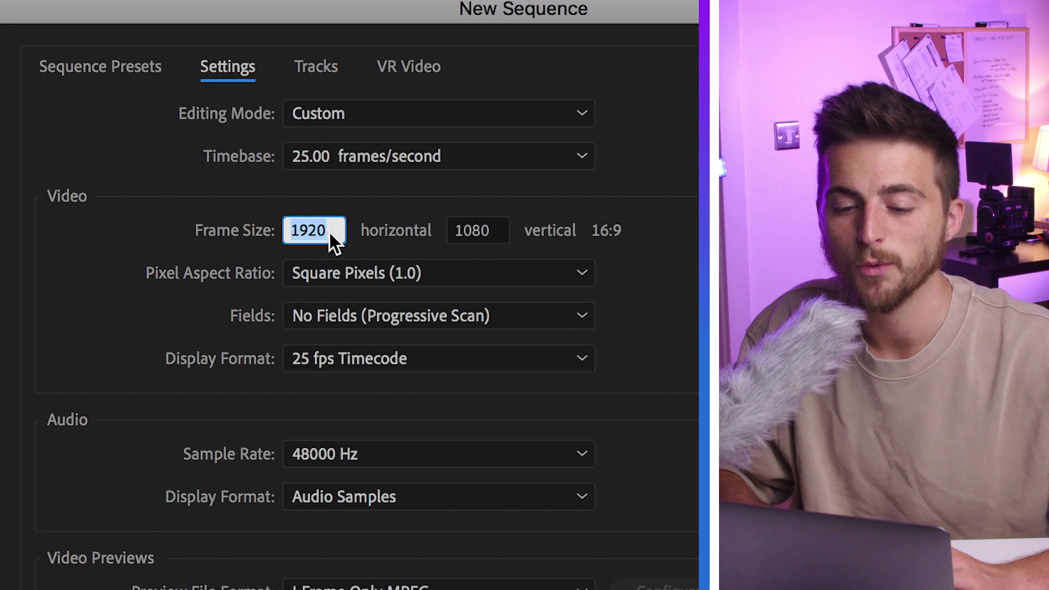
left_click(478, 224)
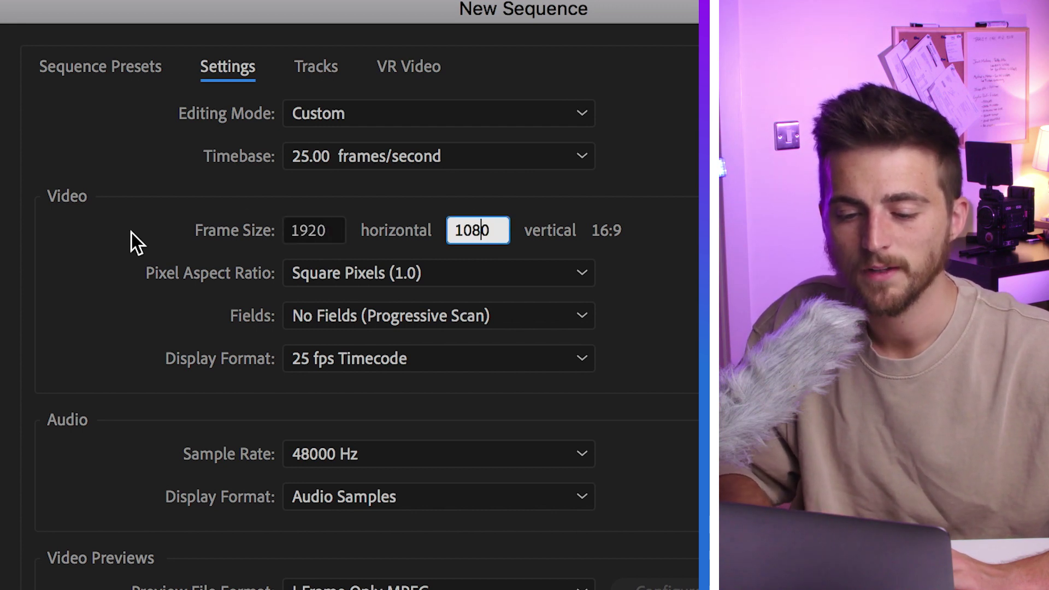
left_click(481, 272)
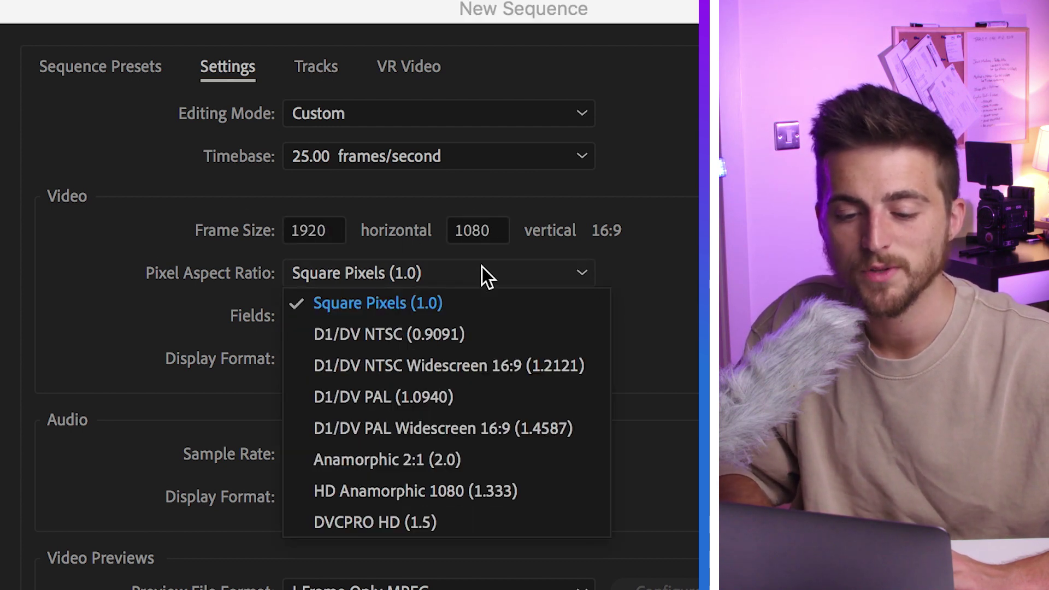
left_click(437, 298)
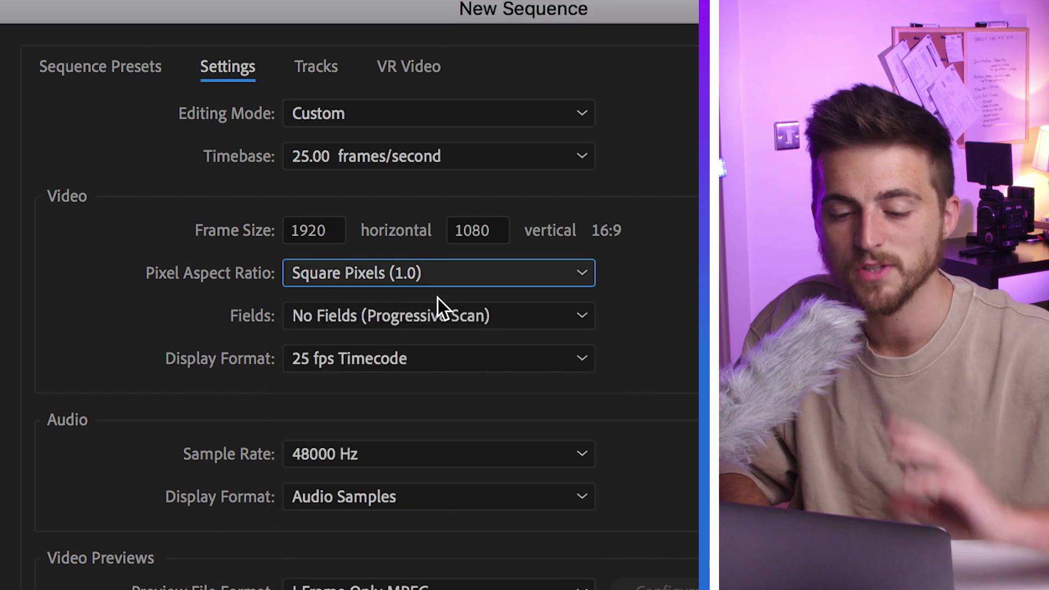
left_click(404, 316)
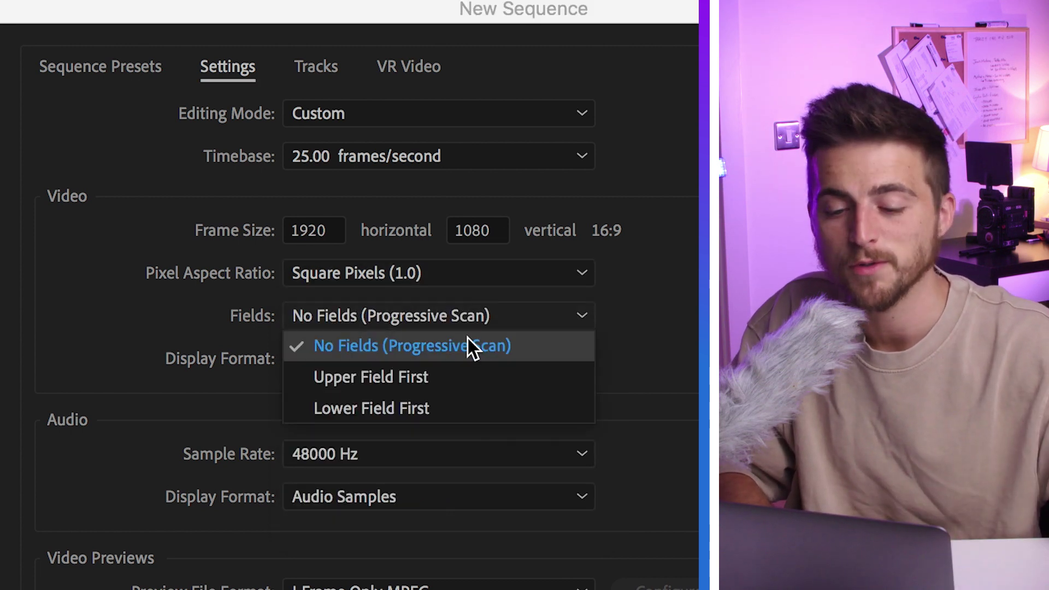
left_click(468, 339)
left_click(336, 361)
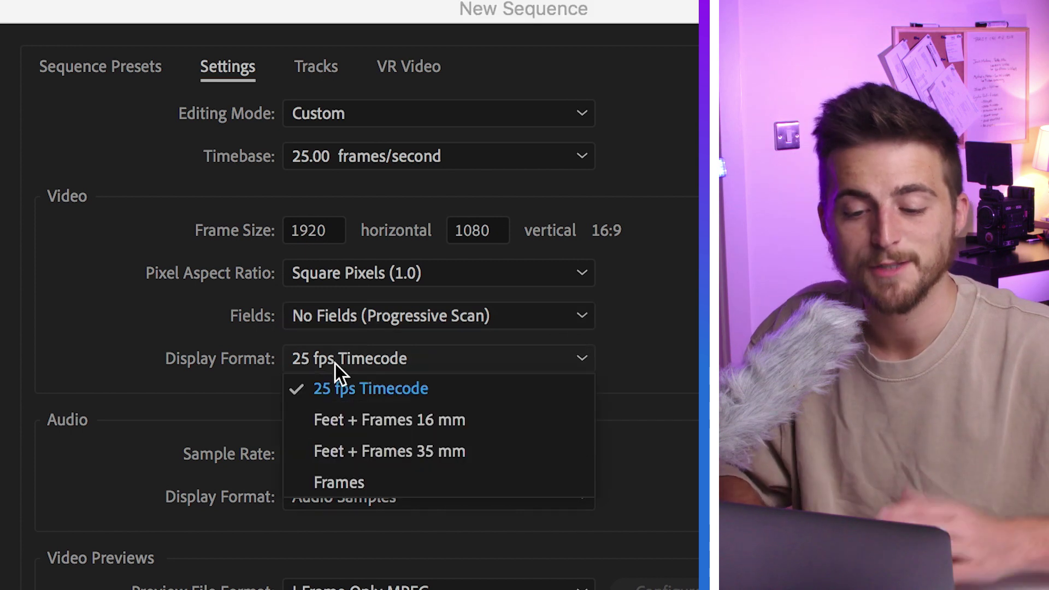
left_click(366, 387)
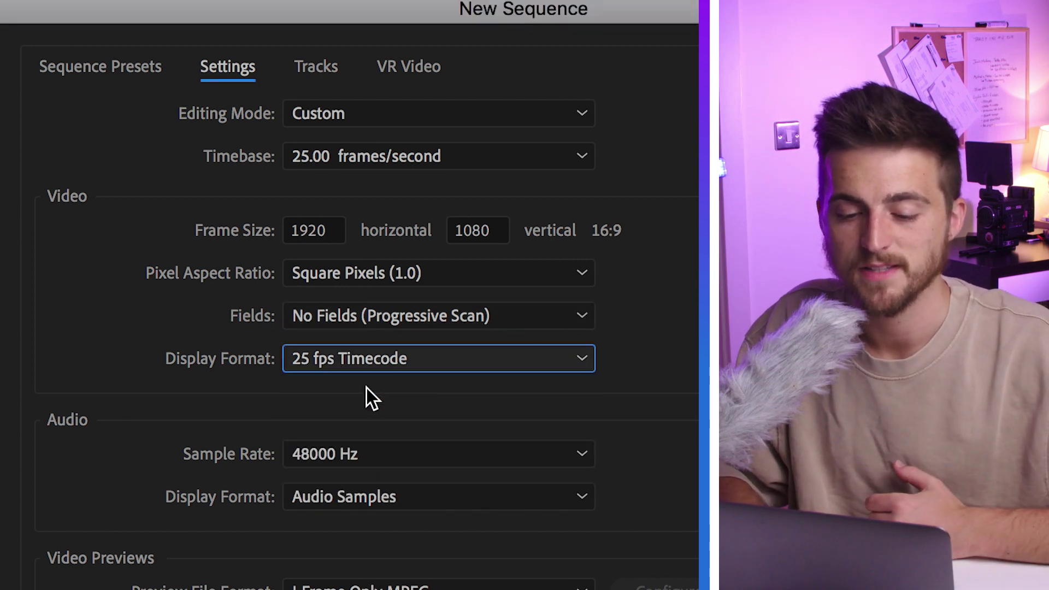
left_click(387, 452)
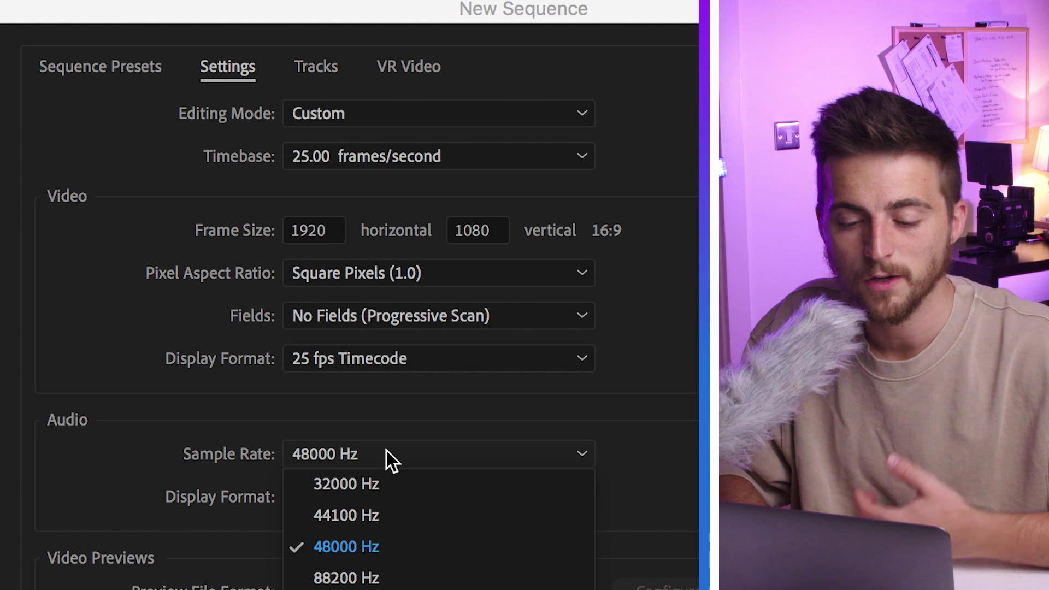
Keep 48000 Hz sample rate, Audio Samples display and I-Frame Only MPEG previews.
left_click(365, 545)
left_click(334, 502)
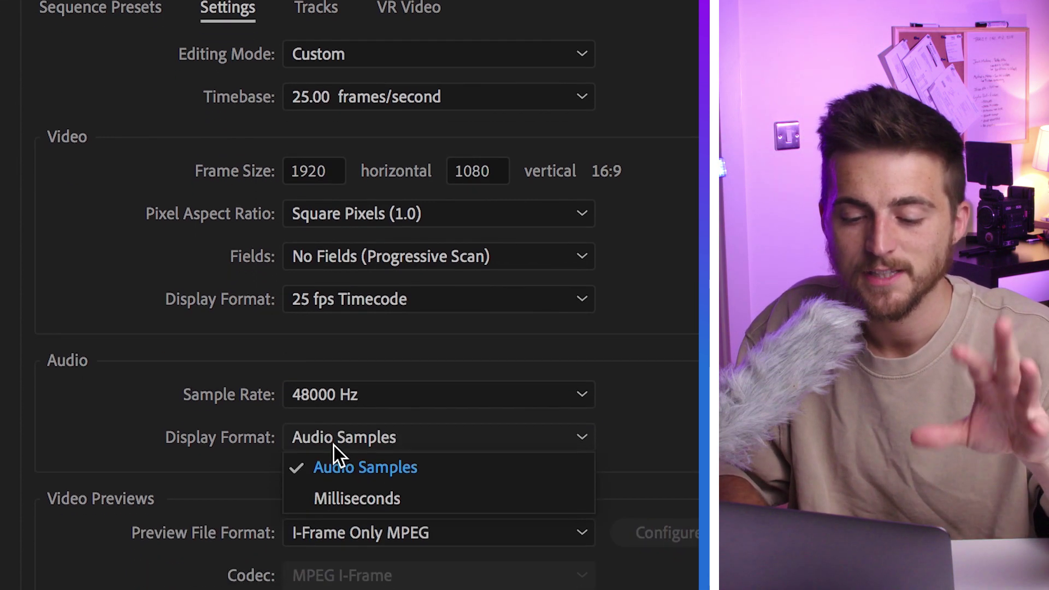
left_click(334, 473)
left_click(324, 540)
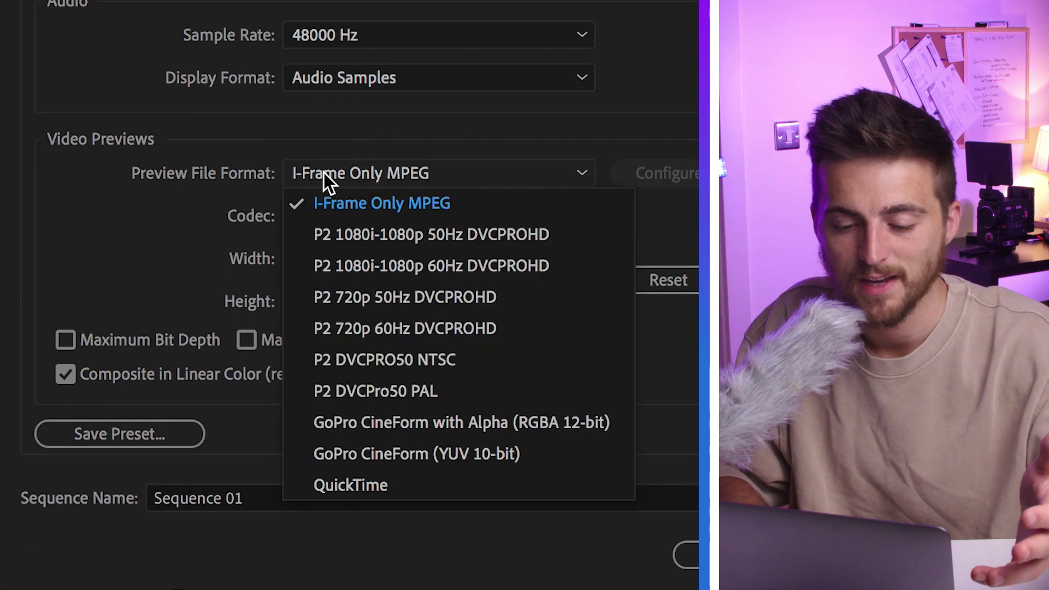
left_click(323, 172)
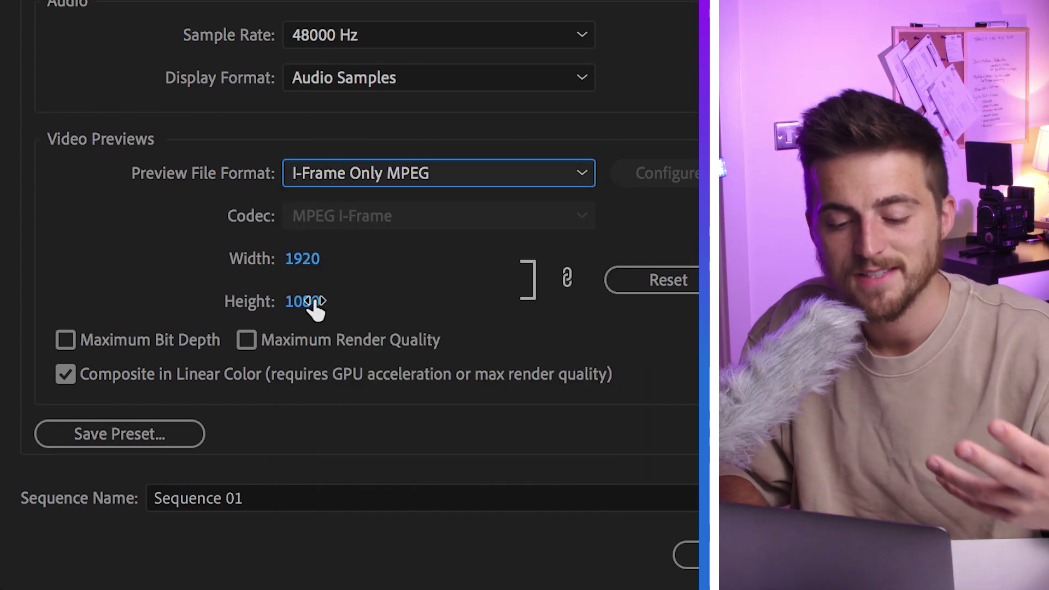
Replace the sequence name 'Sequence 01' with 'Video 2'.
left_click(106, 339)
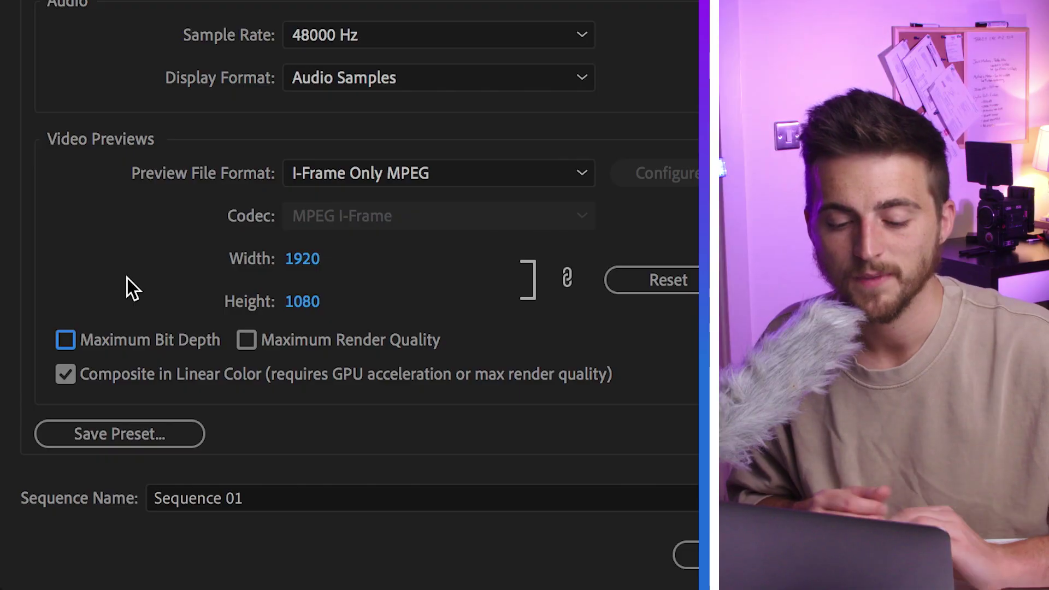
left_click(259, 497)
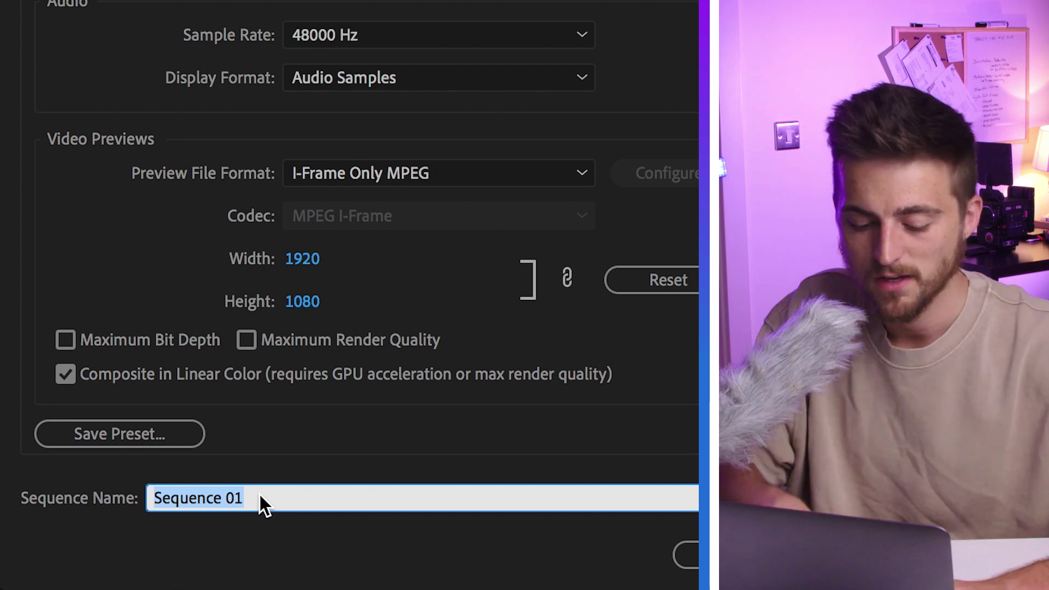
type("ideo 2")
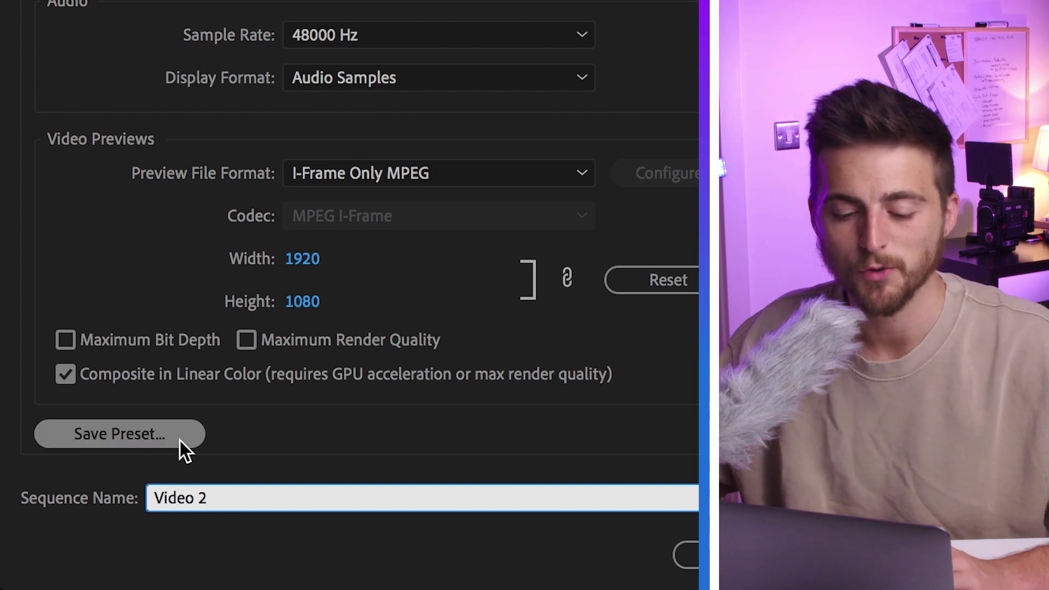
Save the current sequence settings as a preset named 'Custom'.
left_click(180, 440)
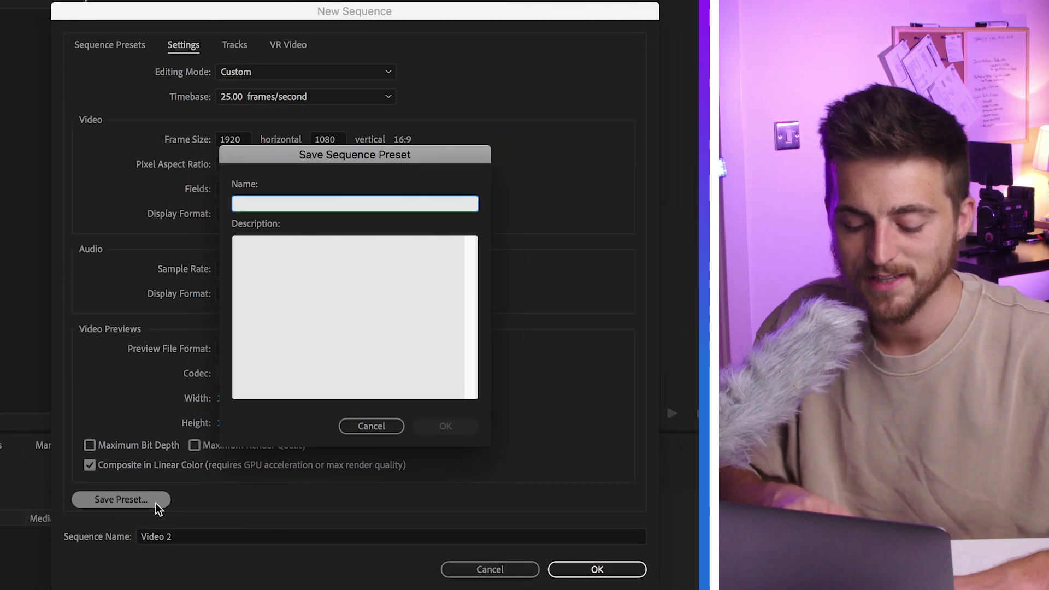
type("Custom\\")
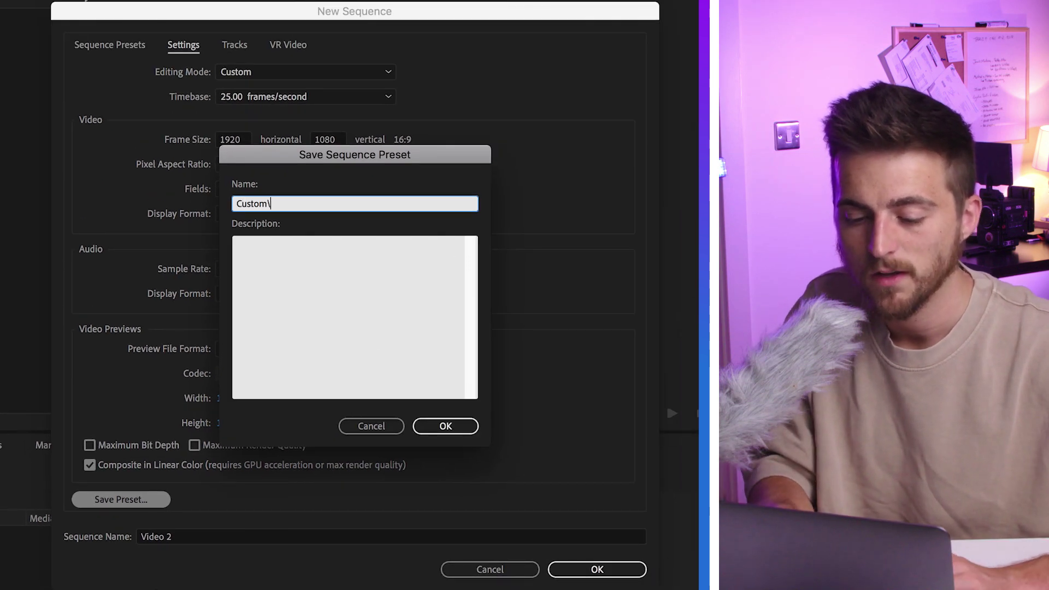
key("Return")
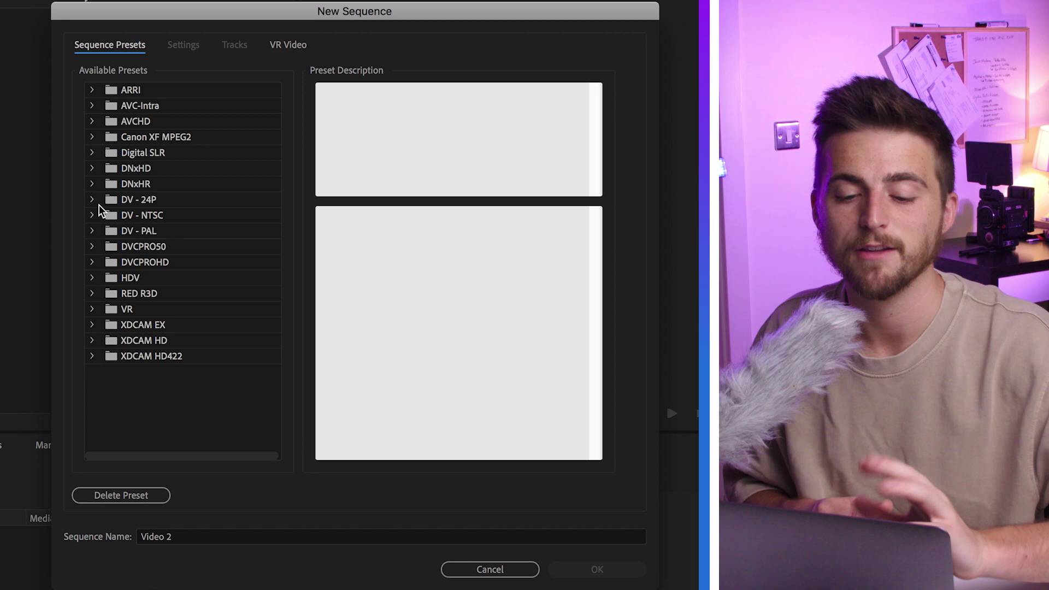
Select the Custom preset, create the Video 2 sequence and show the Video project contents.
key("Up")
key("Down")
left_click(598, 569)
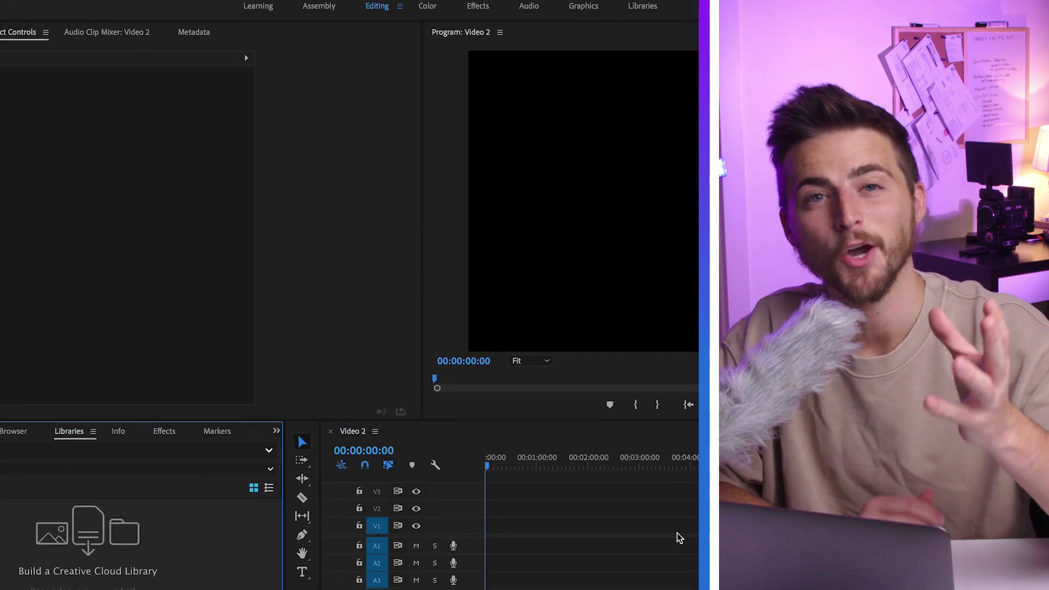
left_click(42, 426)
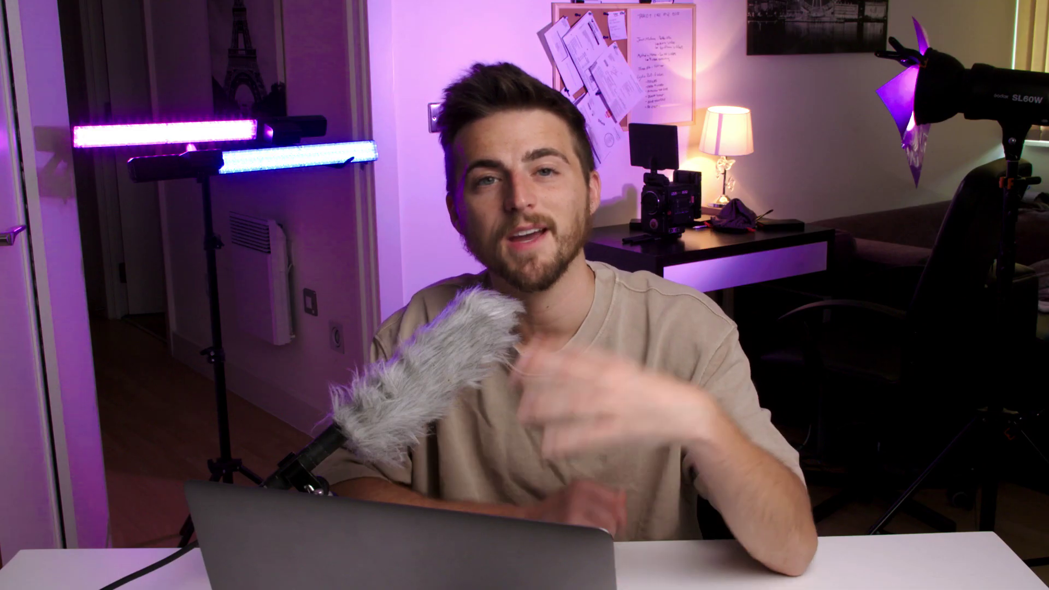